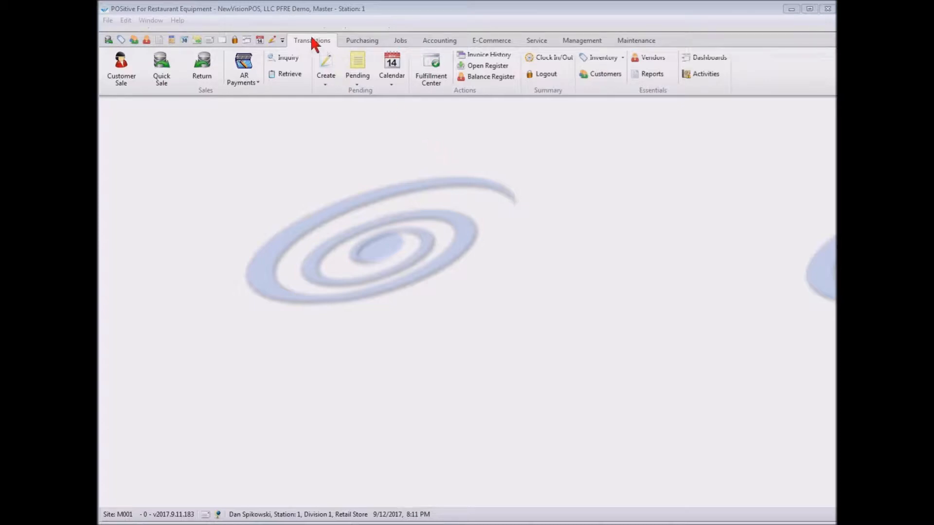
Locate item T-49 in the Inventory Center and read its summary notes down to the extended description.
click(604, 56)
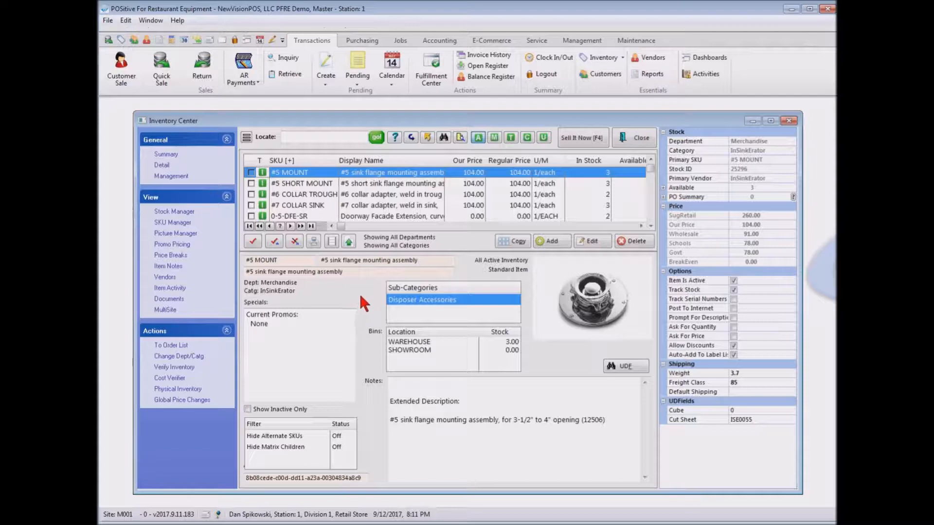
click(300, 138)
text(T-4)
text(9)
key(Return)
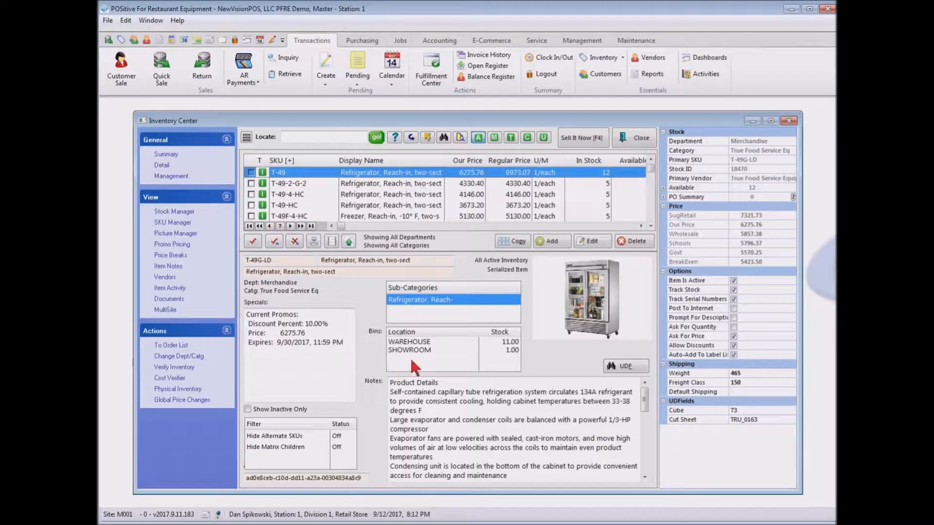
drag(645, 408, 638, 461)
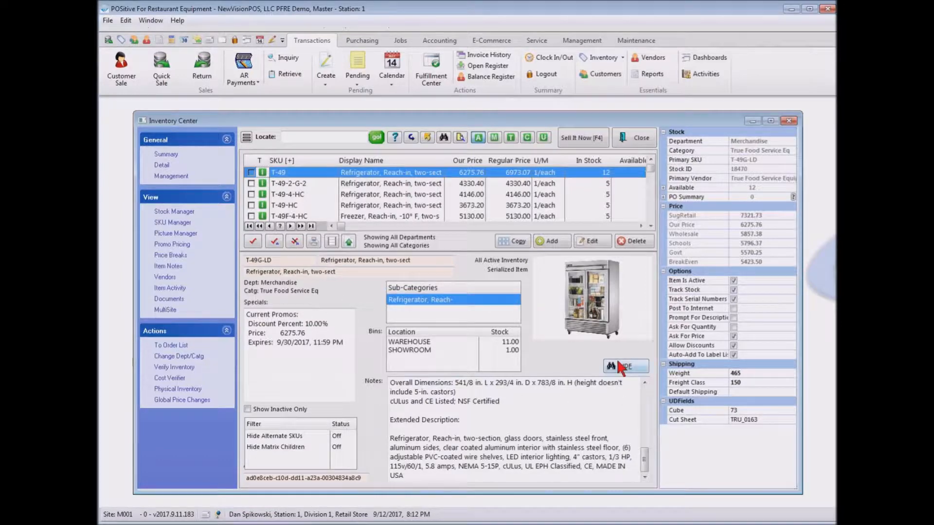
click(171, 151)
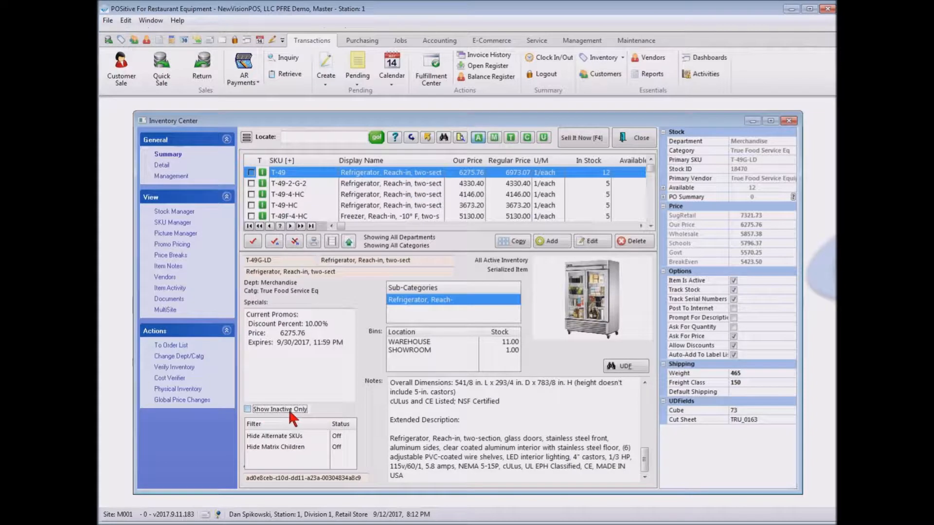
Check the list of inactive inventory only, return to the active list and locate T-49 again.
click(247, 409)
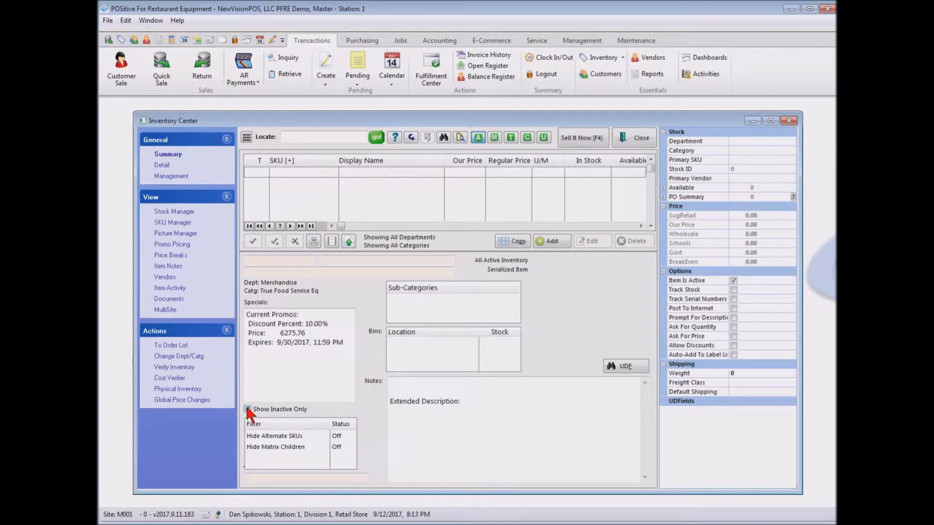
click(248, 410)
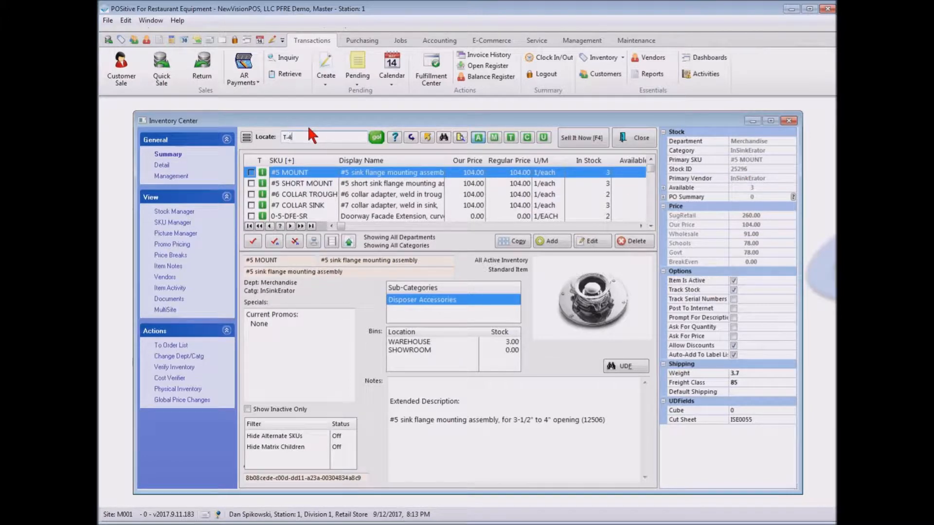
key(Return)
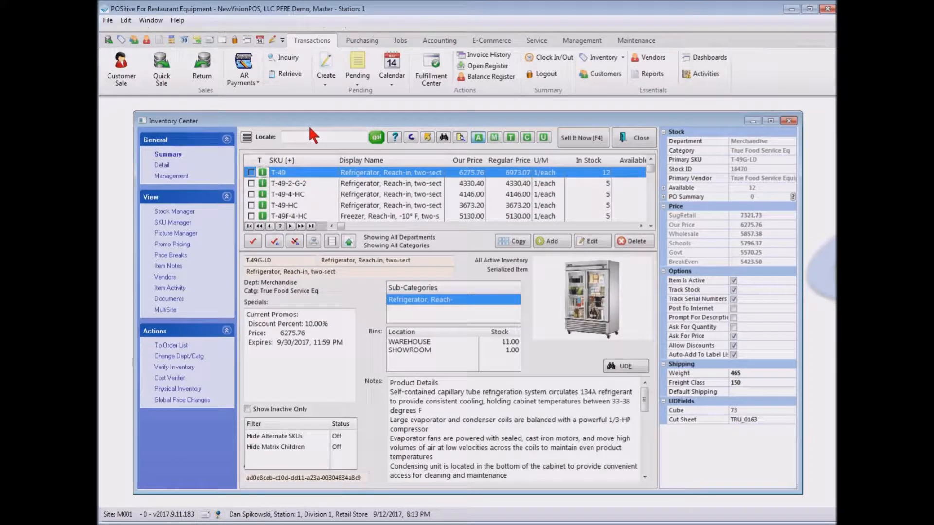
Open the T-49 refrigerator record for editing and expand its available stock breakdown.
click(591, 240)
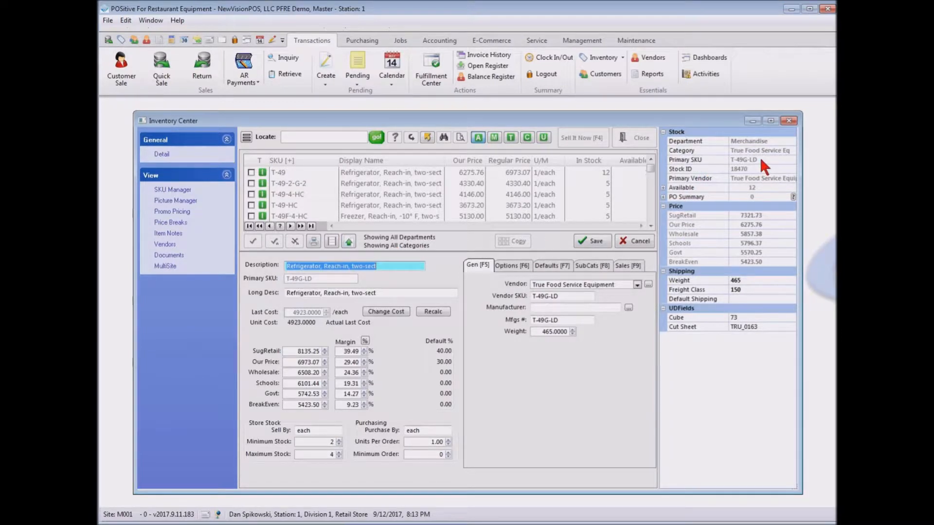
click(663, 188)
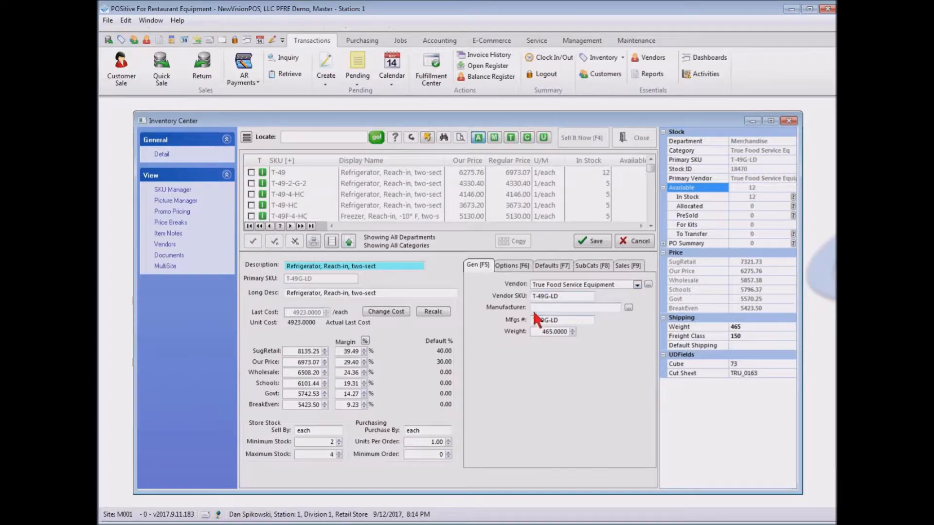
Examine the refrigerator's item options, its sales and commission defaults, and its subcategory assignments.
click(508, 267)
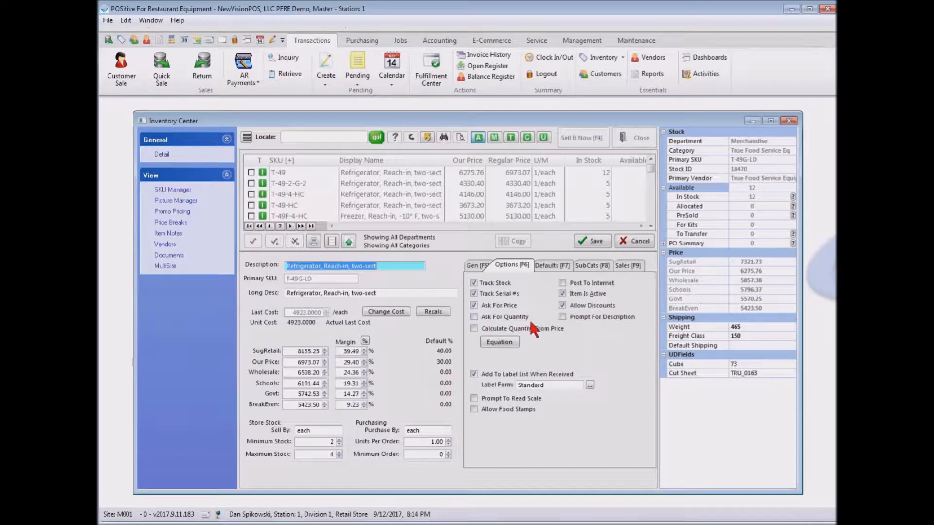
click(474, 317)
click(545, 265)
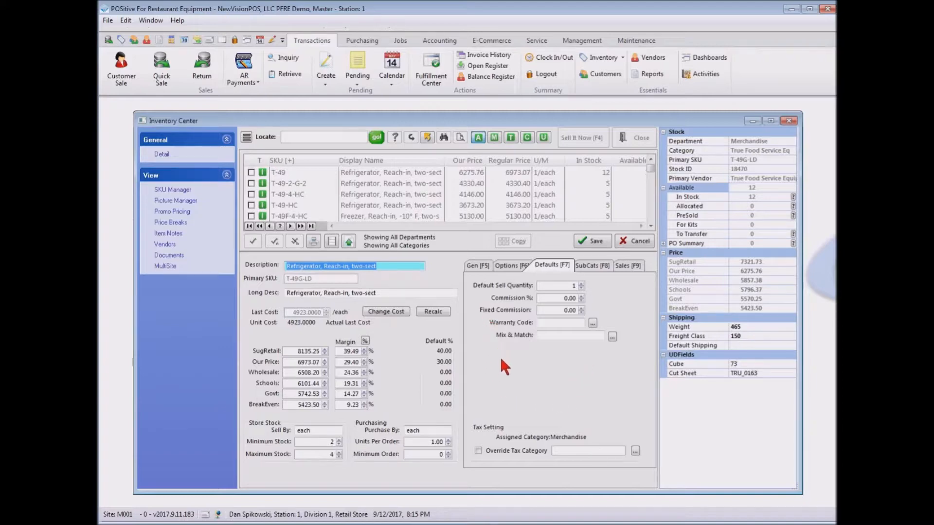
click(594, 266)
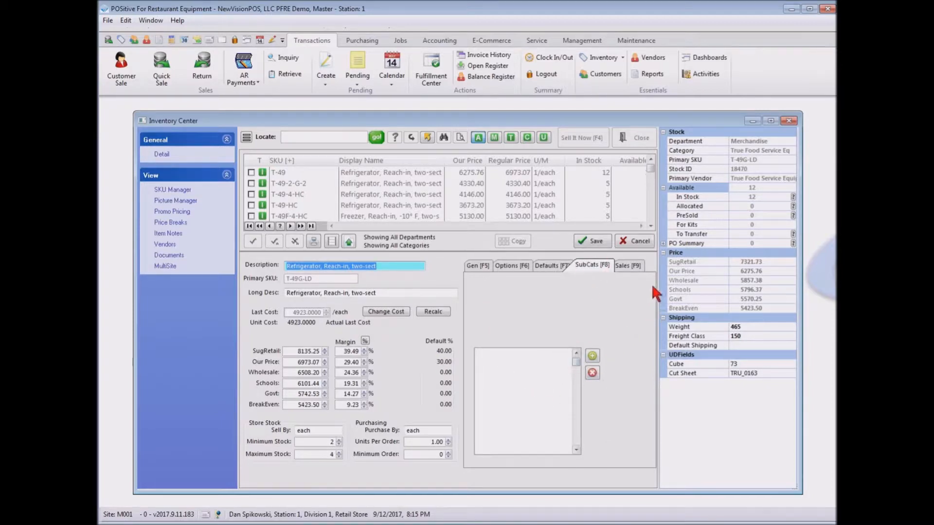
View the refrigerator's monthly sales history by revenue, by profits and by units.
click(629, 264)
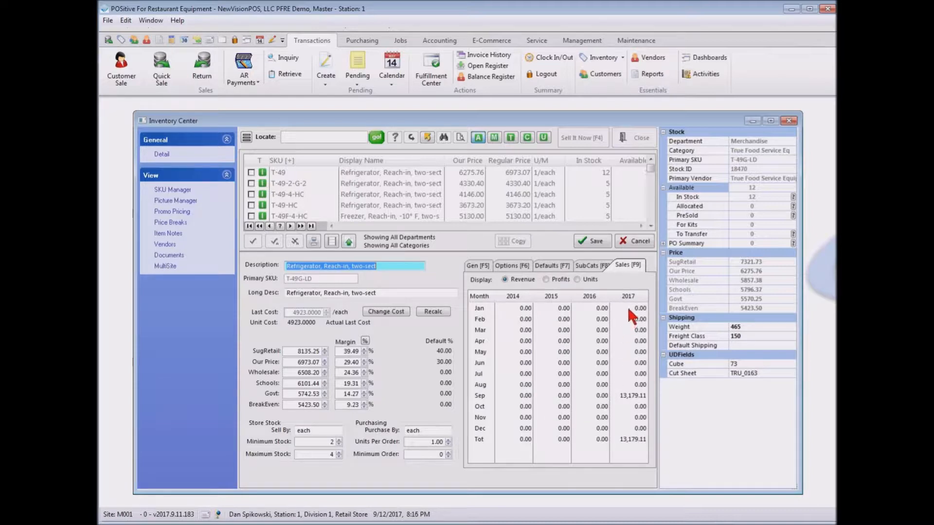
click(554, 280)
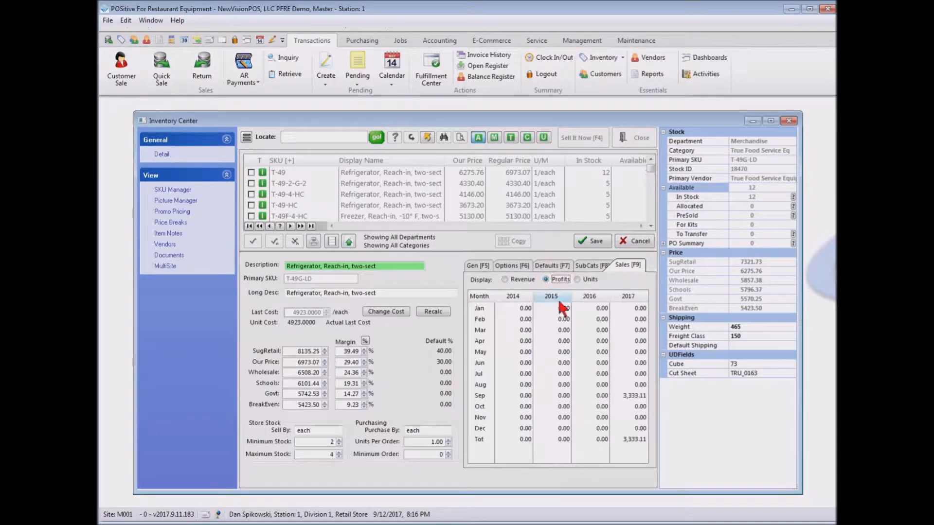
click(578, 279)
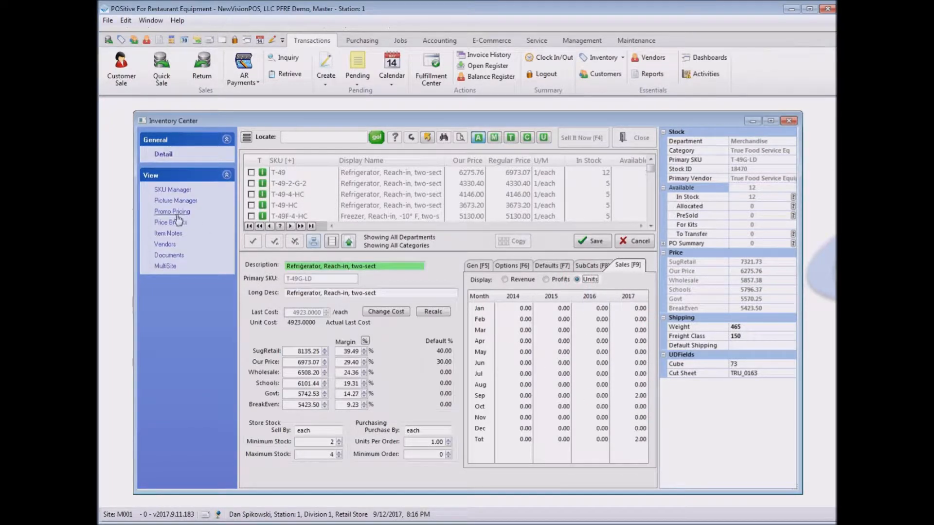
Review the refrigerator's SKUs and picture, along with its promo pricing and price breaks.
click(176, 191)
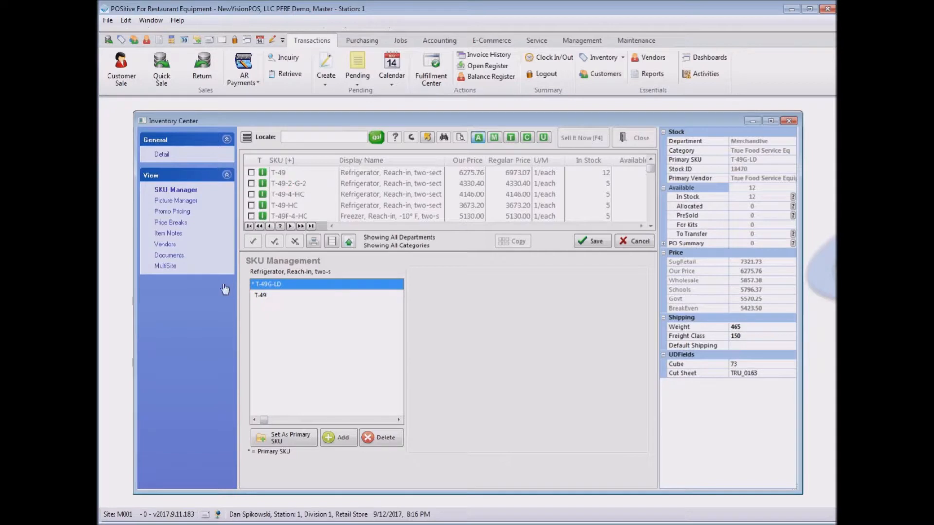
click(179, 203)
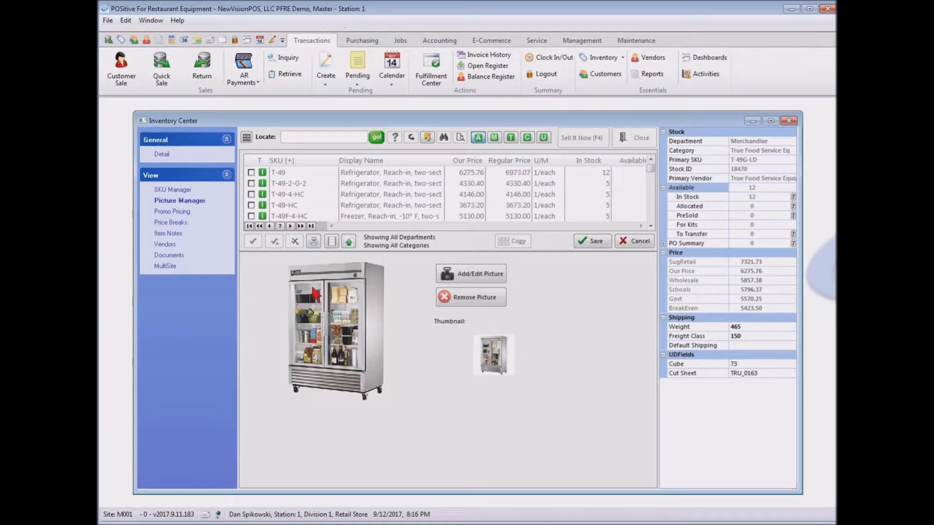
click(179, 213)
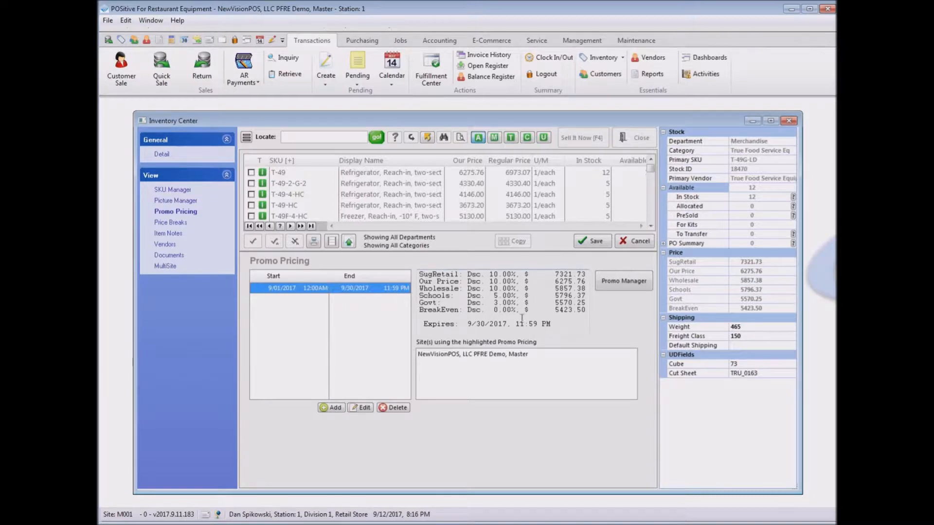
click(166, 223)
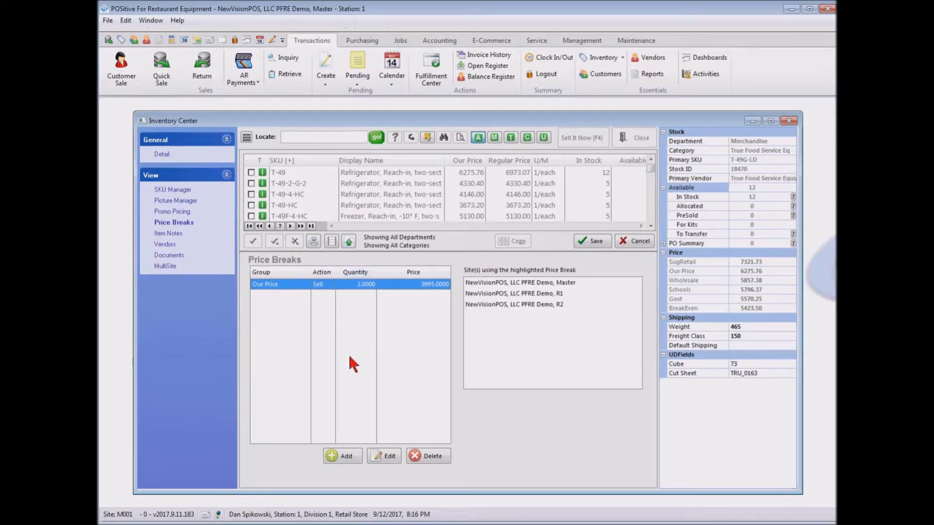
Review the item's transaction, standard, extended/web, purchase order and internal notes, using word wrap to read the extended/web note.
click(172, 237)
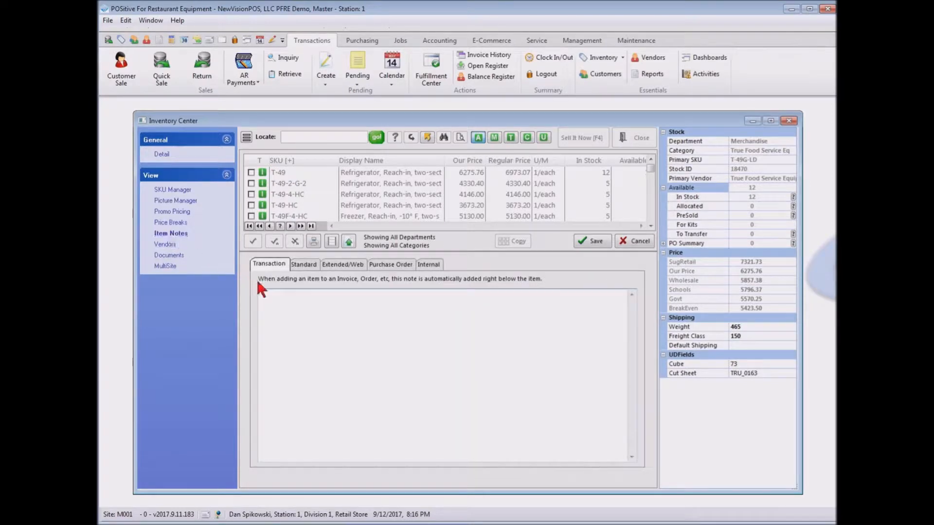
click(302, 265)
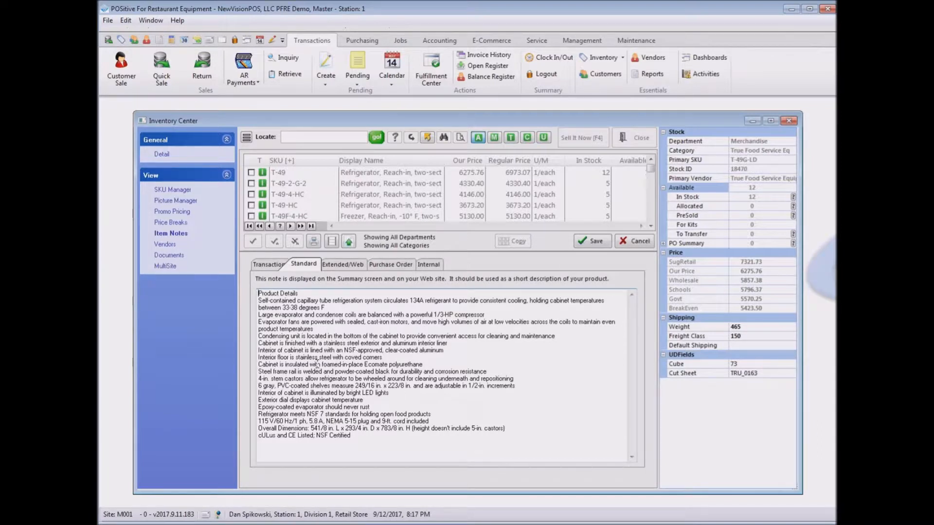
click(360, 266)
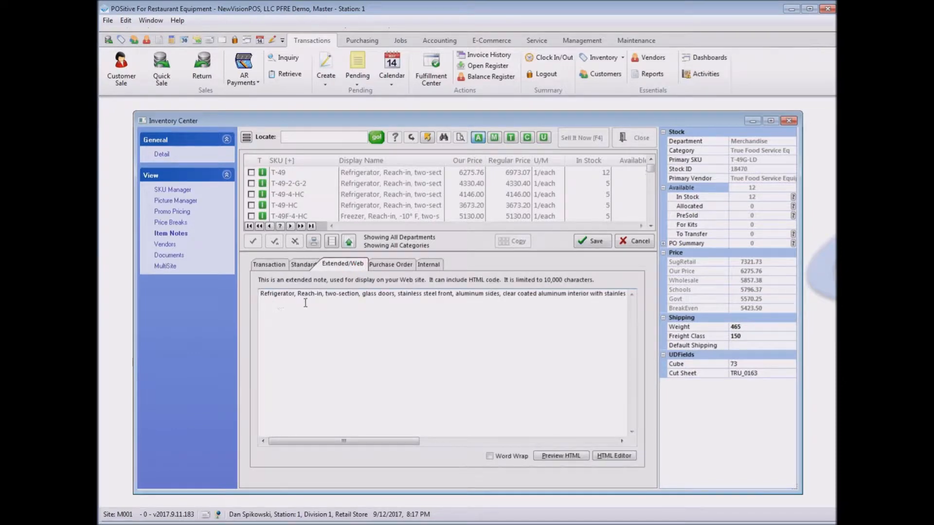
click(490, 456)
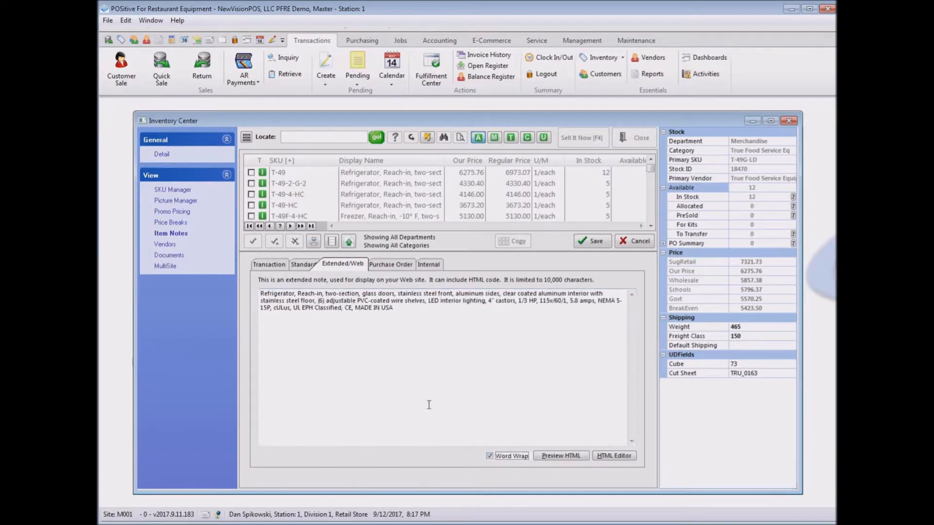
click(398, 263)
click(329, 359)
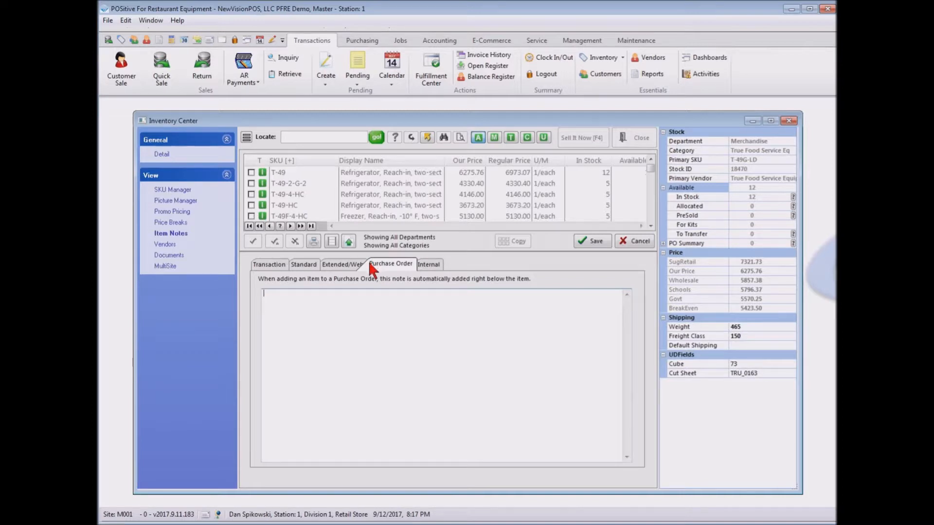
click(431, 266)
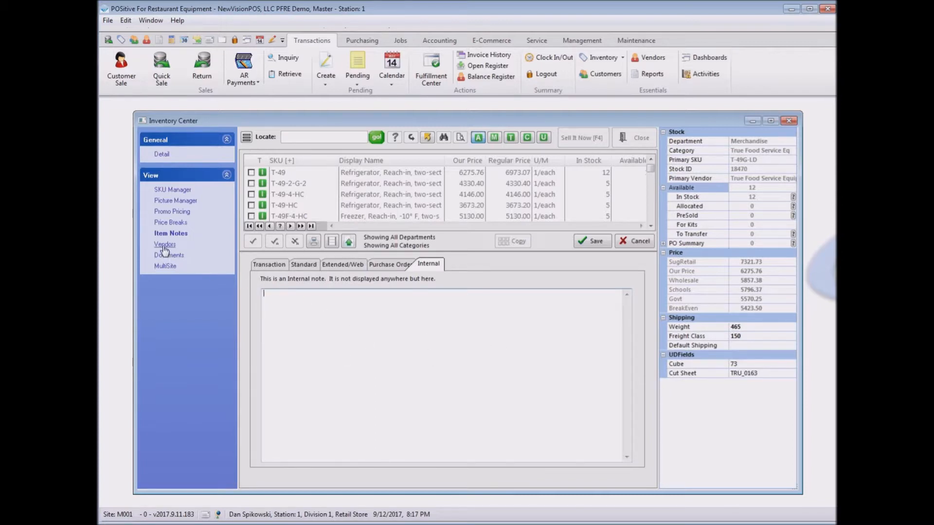
Review the refrigerator's vendor entry for True Food Service Equipment and open its documents list.
click(164, 245)
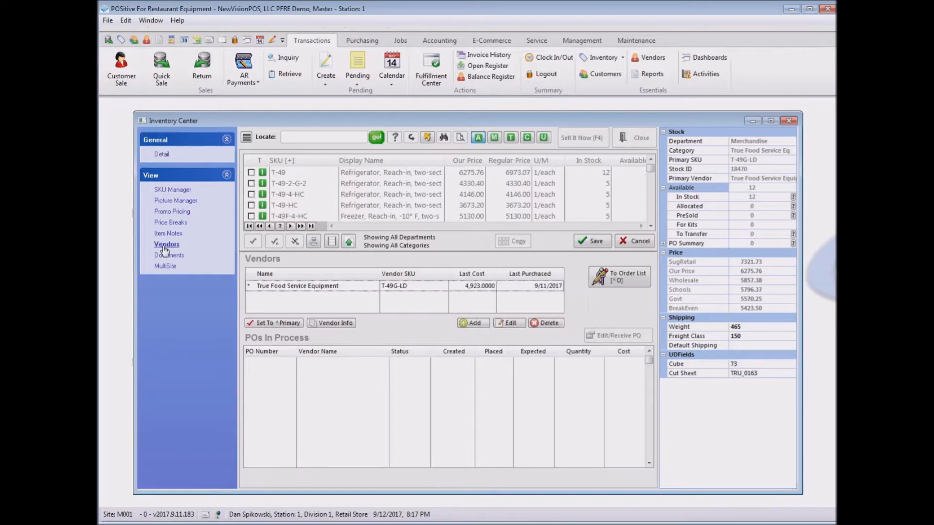
click(317, 284)
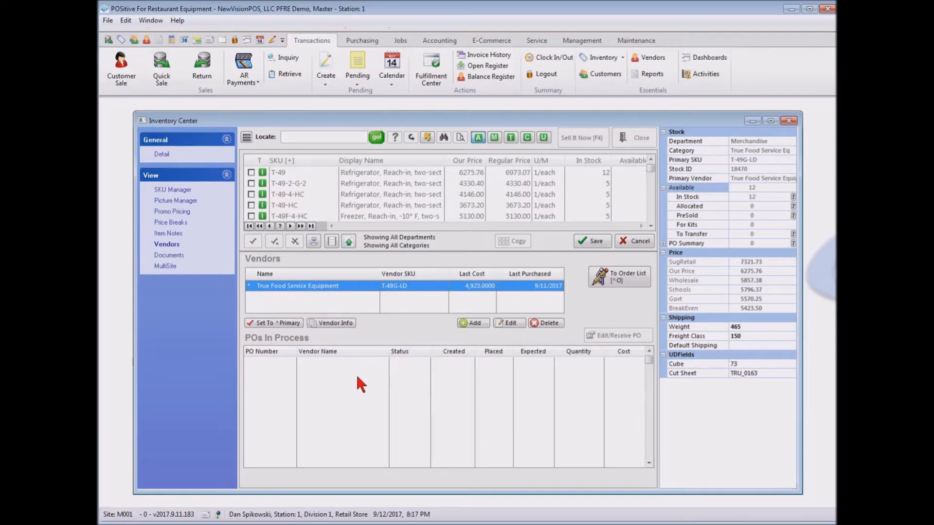
click(165, 257)
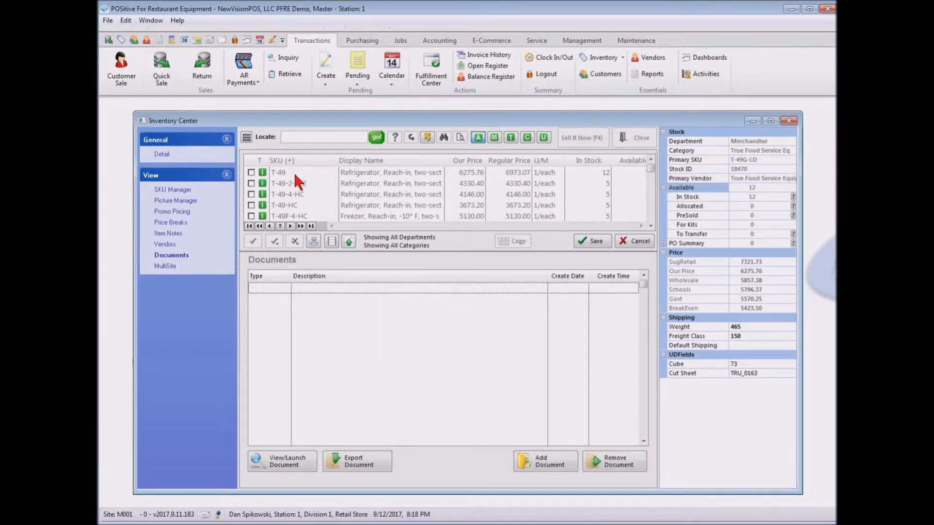
Save the item record, launch its attached mp4 video and close the player.
click(591, 241)
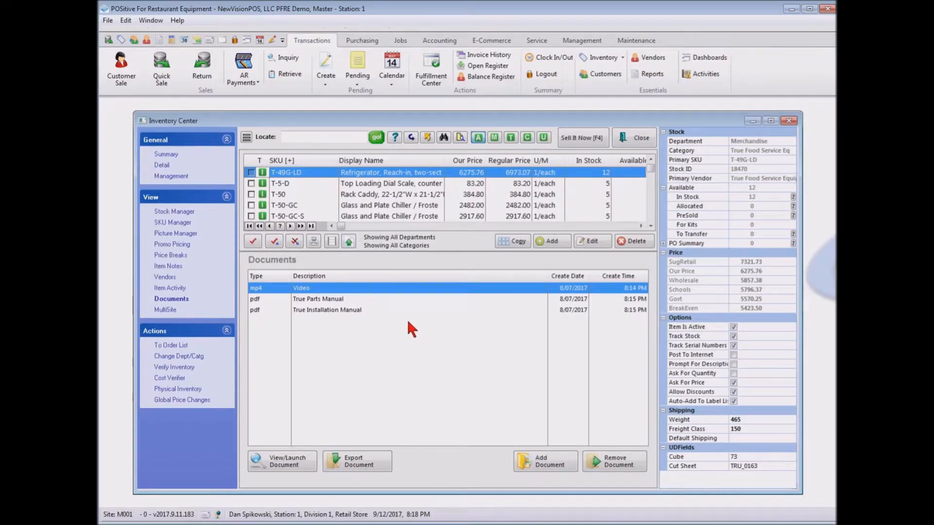
click(291, 462)
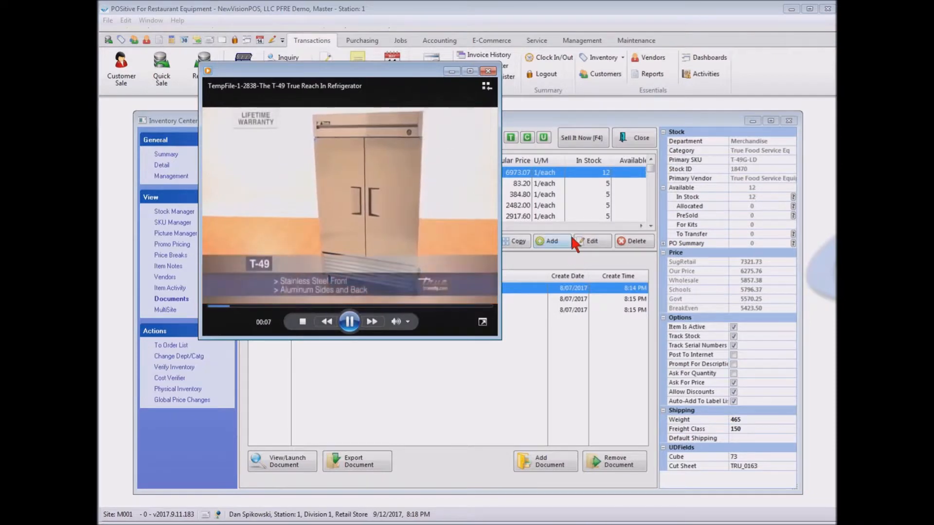
click(488, 72)
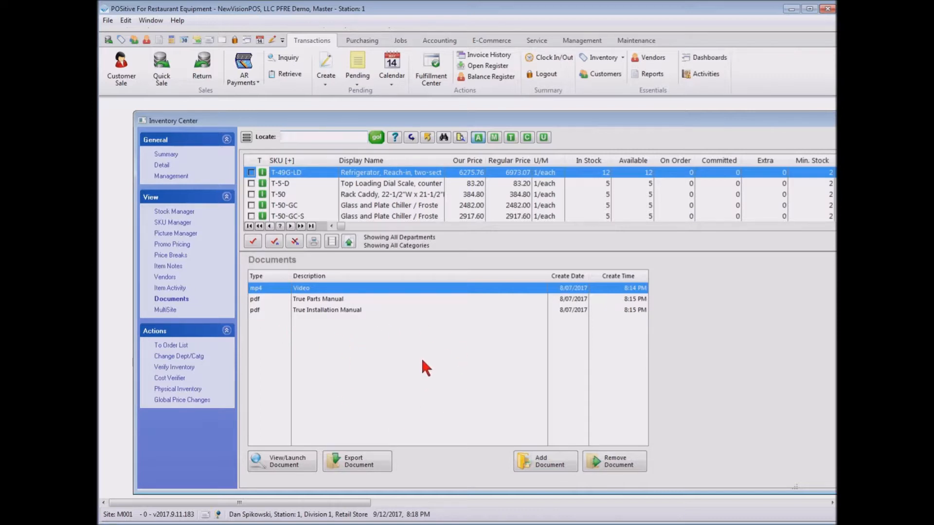
Review the item's multi-site pricing and look over the Change Dept/Category dialog without applying a change.
click(170, 311)
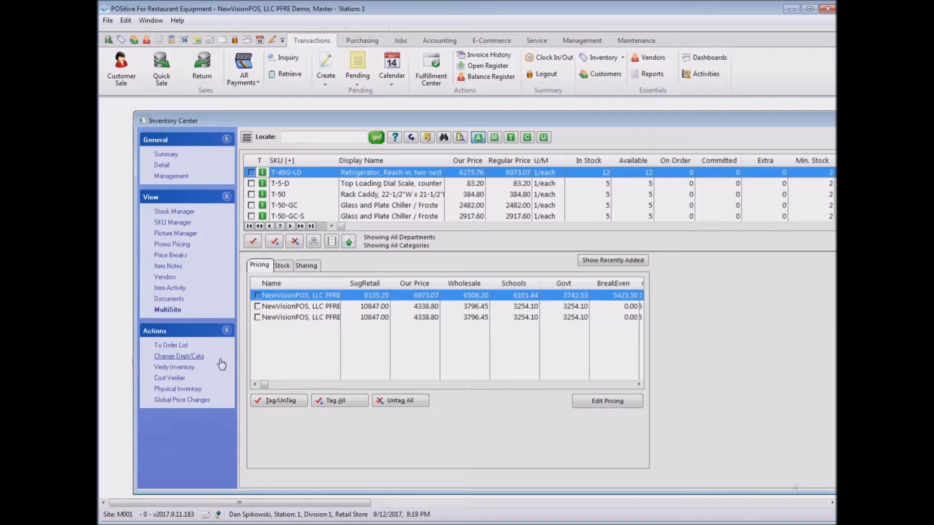
click(180, 357)
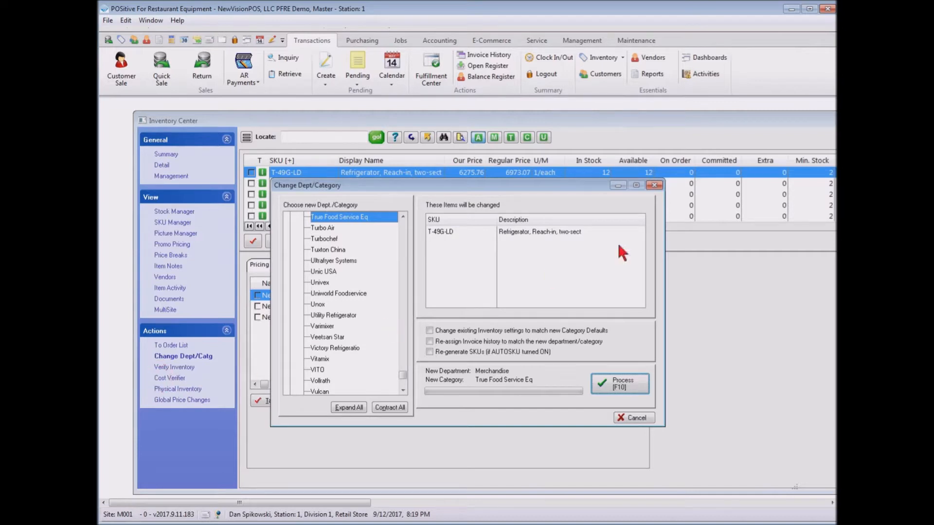
click(654, 186)
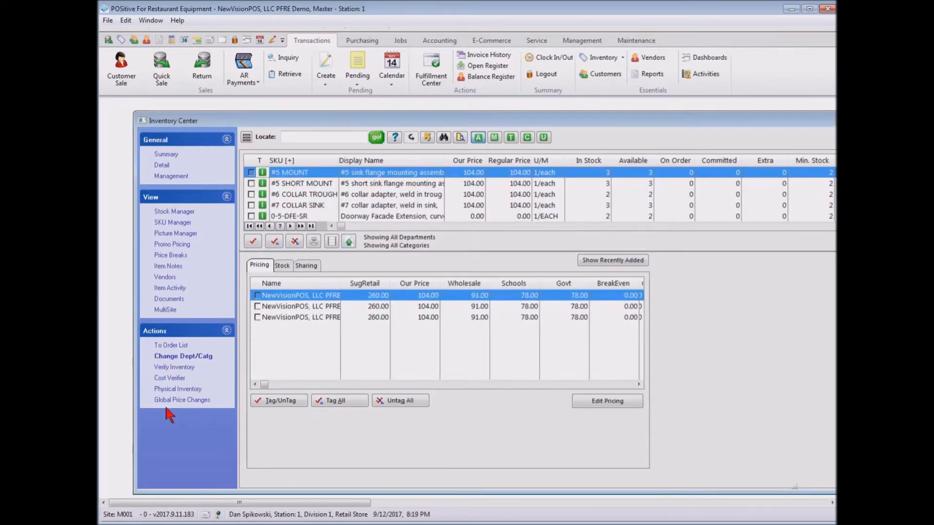
Review the Cost Verifier list and the cost adjustment options for the T-12F freezer, leaving its cost unadjusted.
click(172, 379)
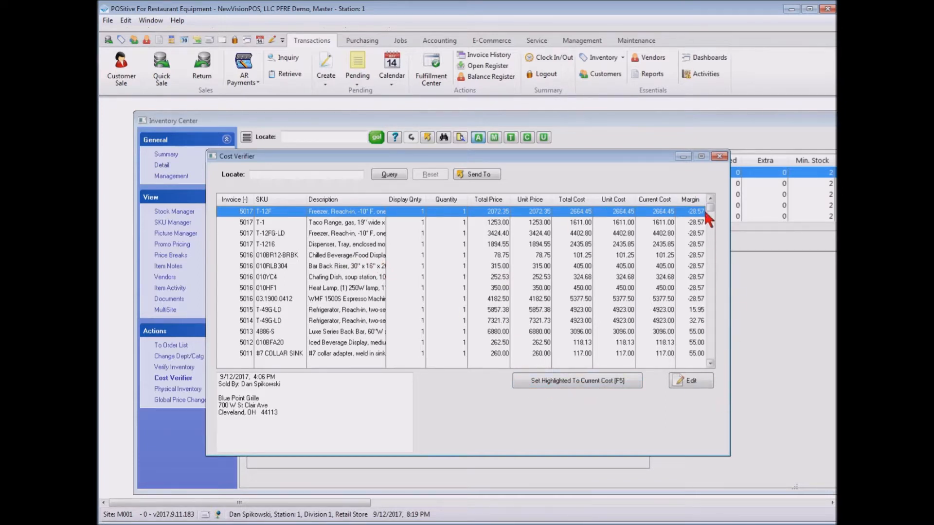
click(691, 381)
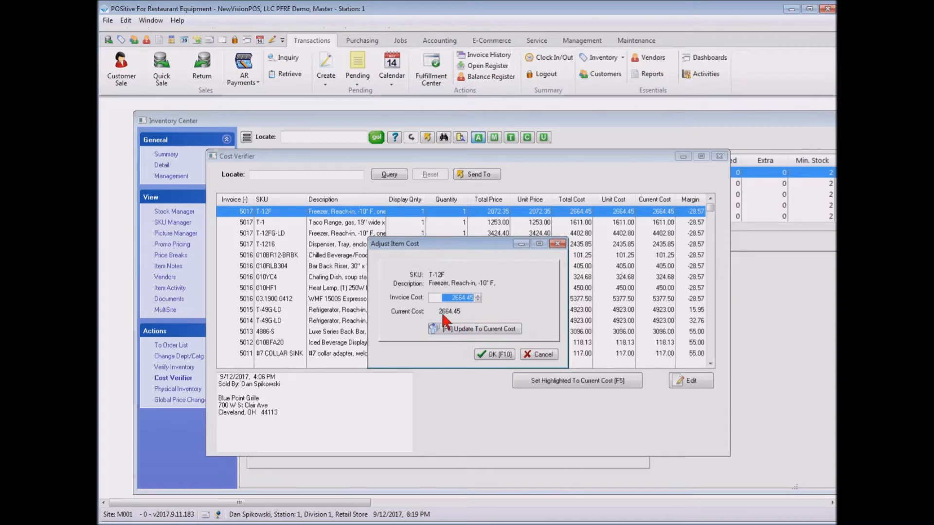
click(540, 356)
click(720, 156)
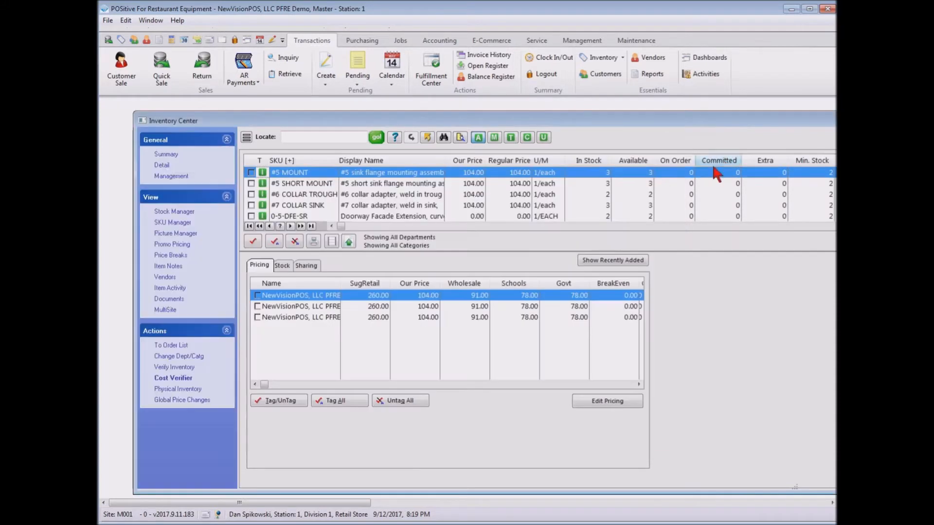
Look over the Physical Inventory window with its stock-tracked items and reconcile actions, and close it.
click(176, 389)
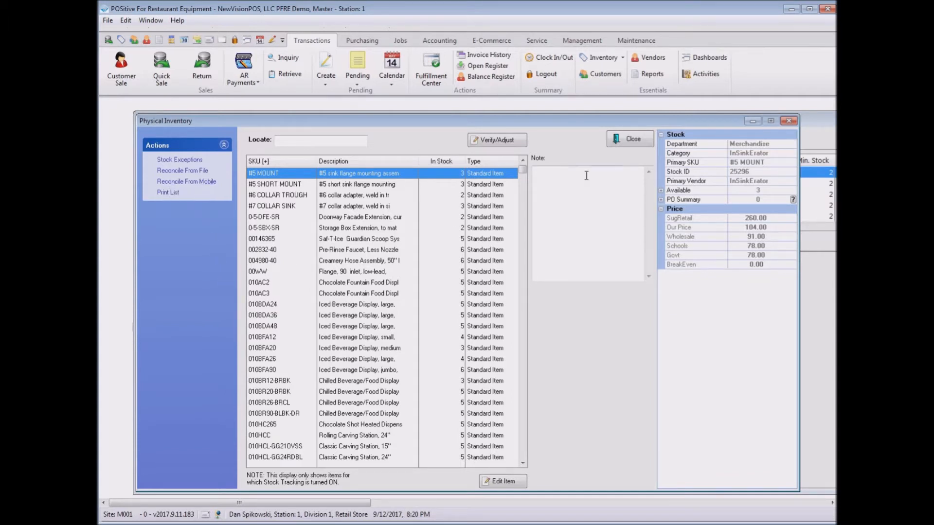
click(631, 140)
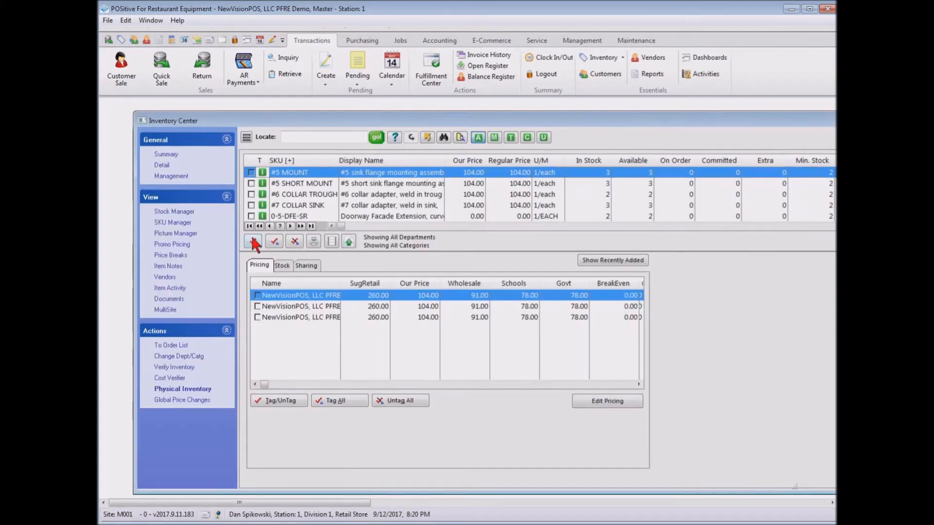
Examine the Global Price Changes options and the Custom Query wizard's filter fields, closing both without processing any price change.
click(174, 402)
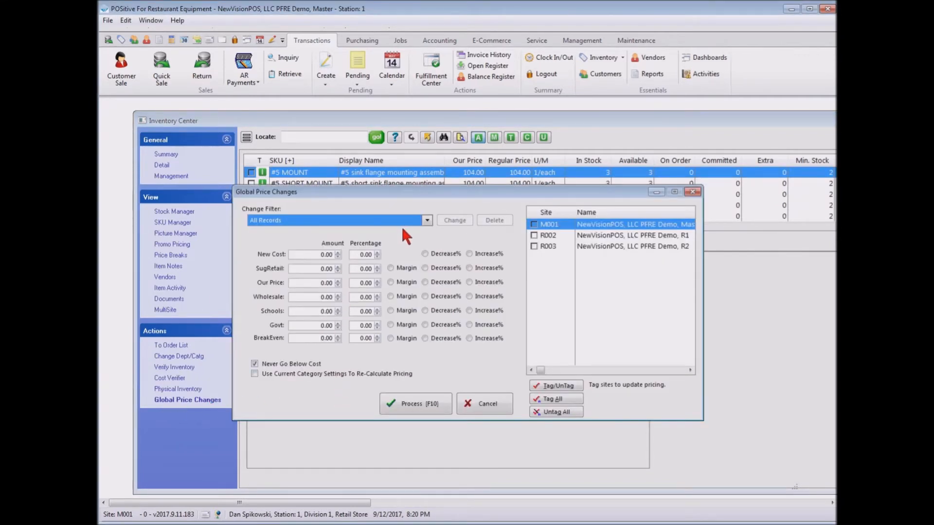
click(427, 220)
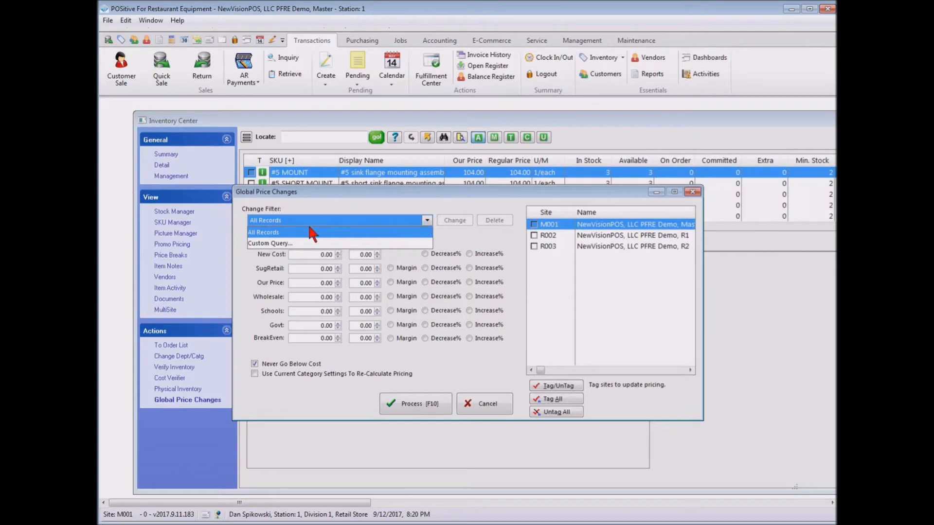
click(280, 243)
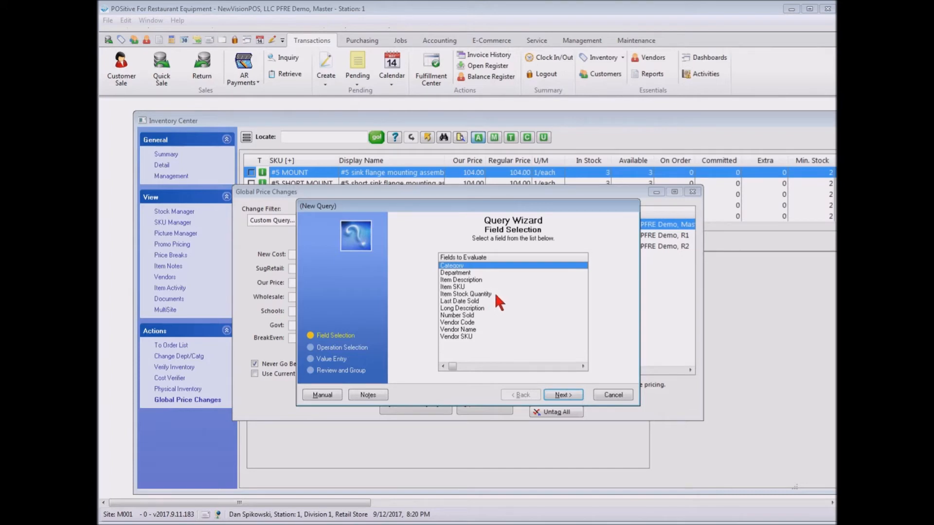
click(613, 395)
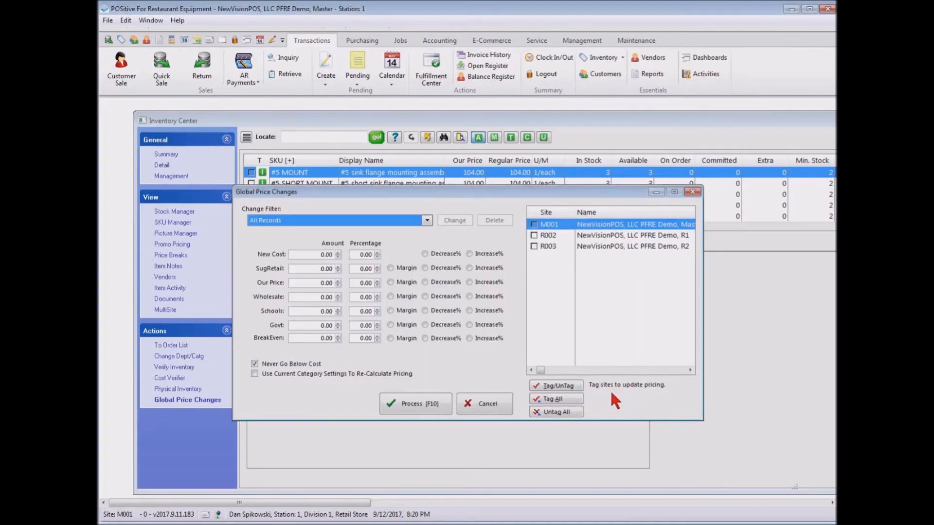
click(693, 193)
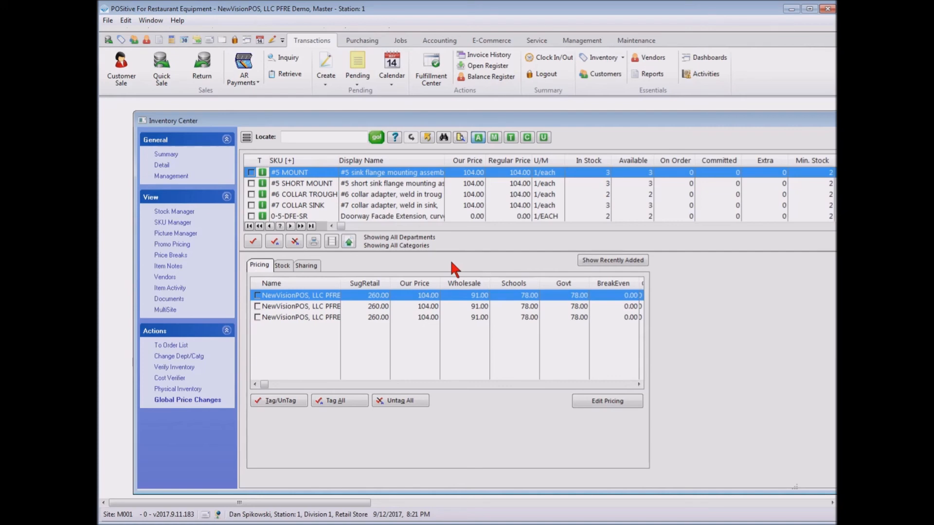
Shift the Inventory Center window to expose the item list's further columns, such as Max. Stock, Last Cost and Category.
drag(476, 125, 100, 111)
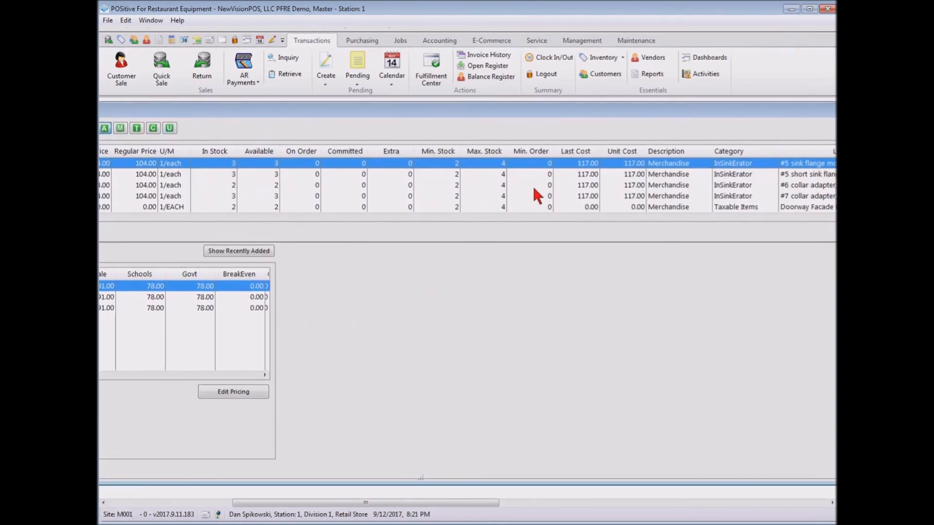